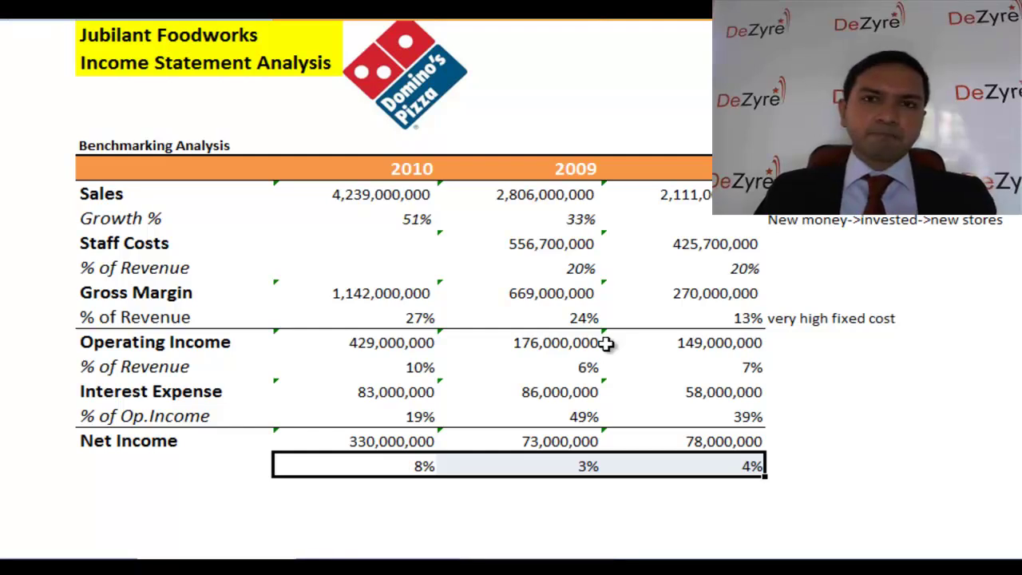
- Type 'Borrow Rs. 300 crores' in the empty label cell below the Net Income row
left_click(429, 390)
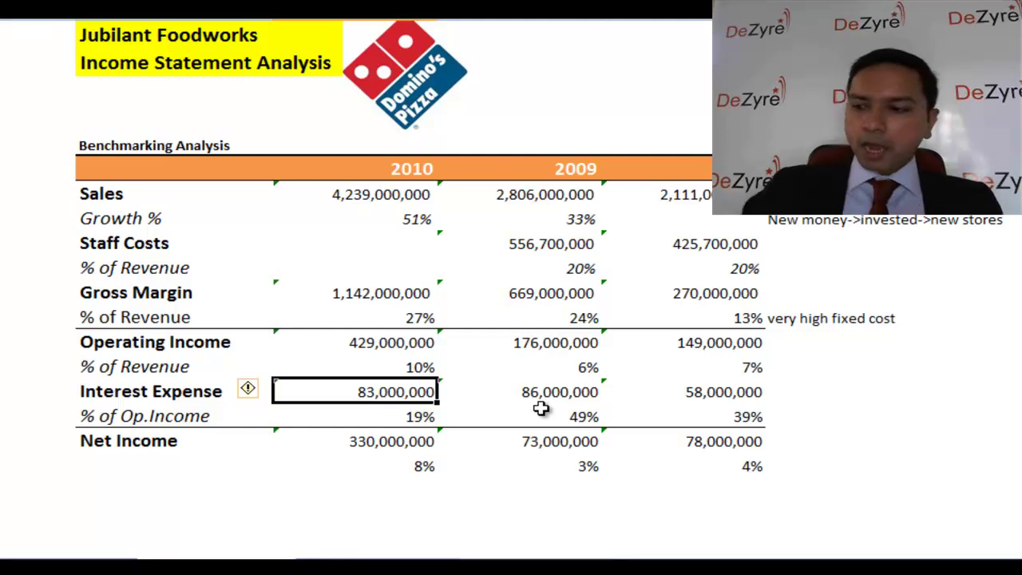
key("Down")
key("Down")
key("Down")
key("Down")
key("Left")
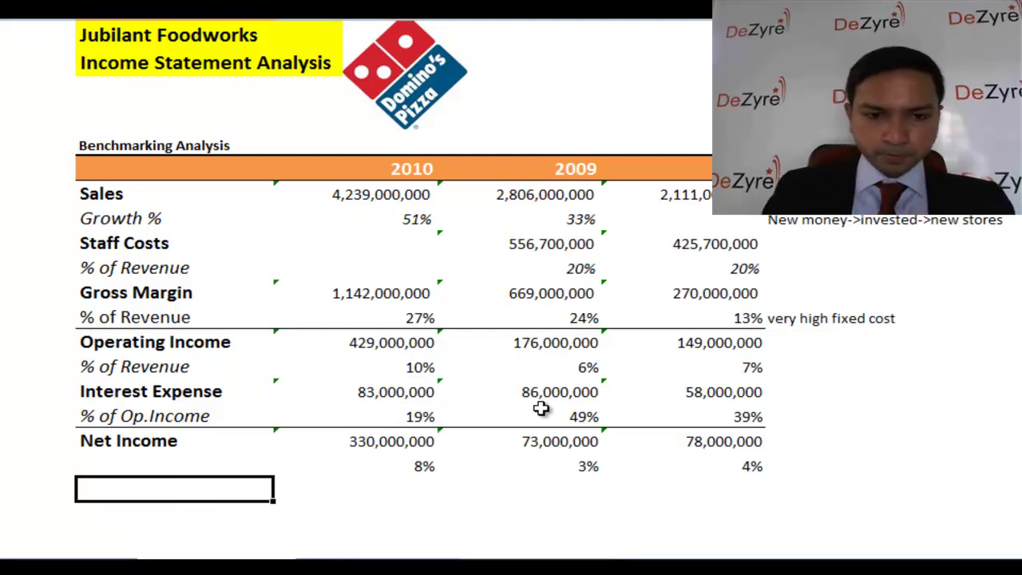
type("Borro")
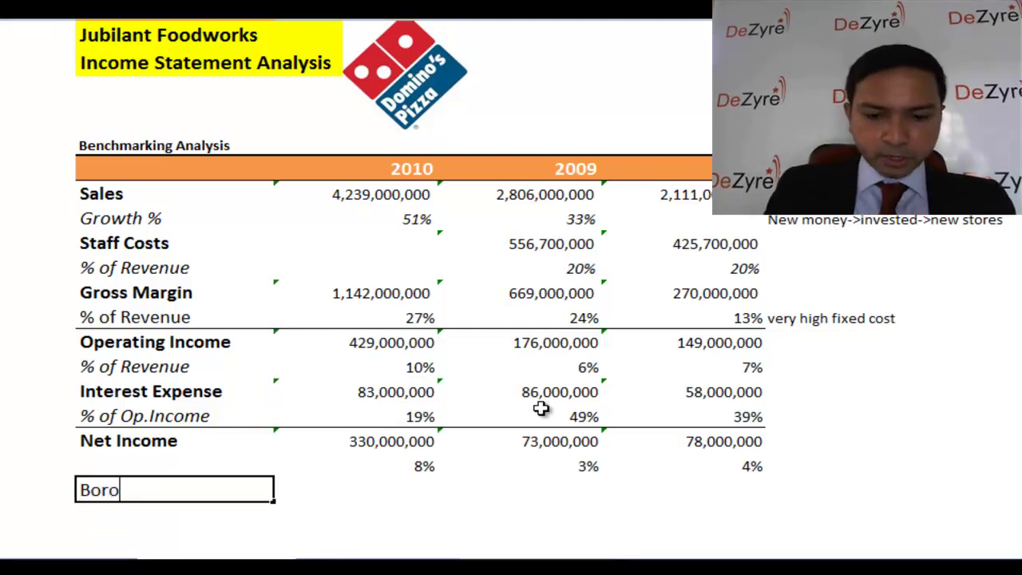
type("w R")
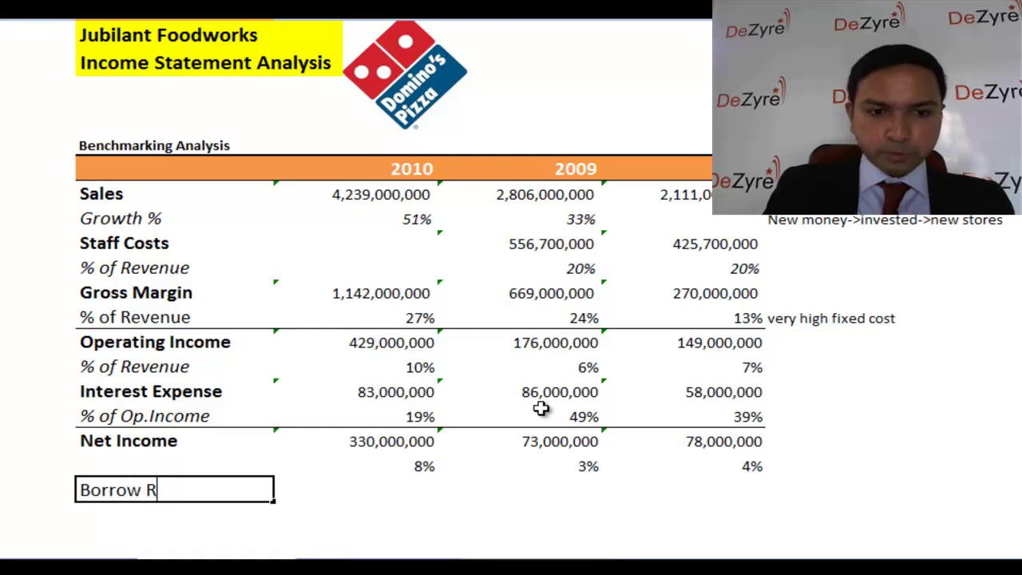
type("s. 300 crores")
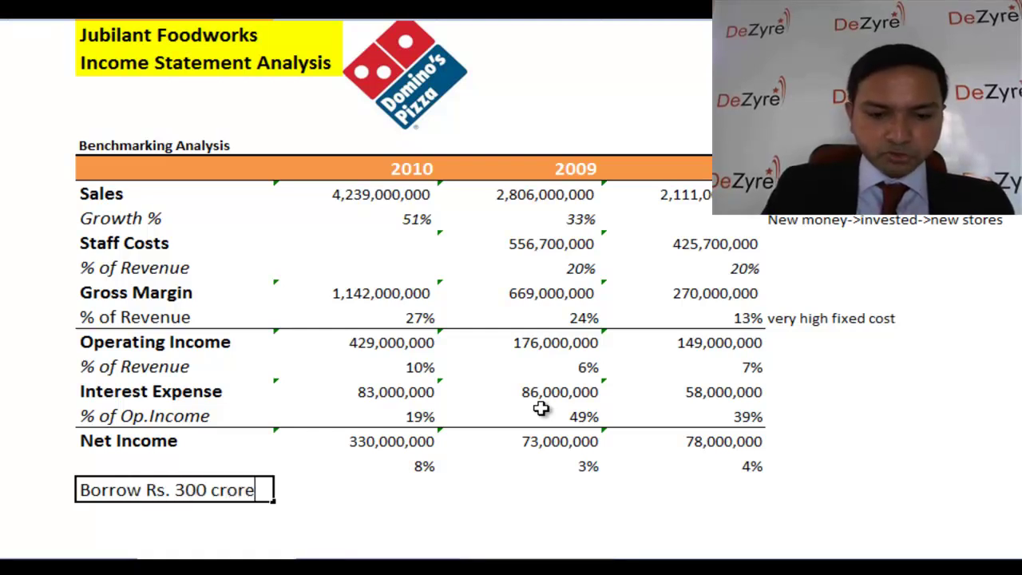
key("Return")
- Make the note bold and extend it to read 'Borrow Rs. 300 crores in 2011'
key("Up")
key("ctrl+b")
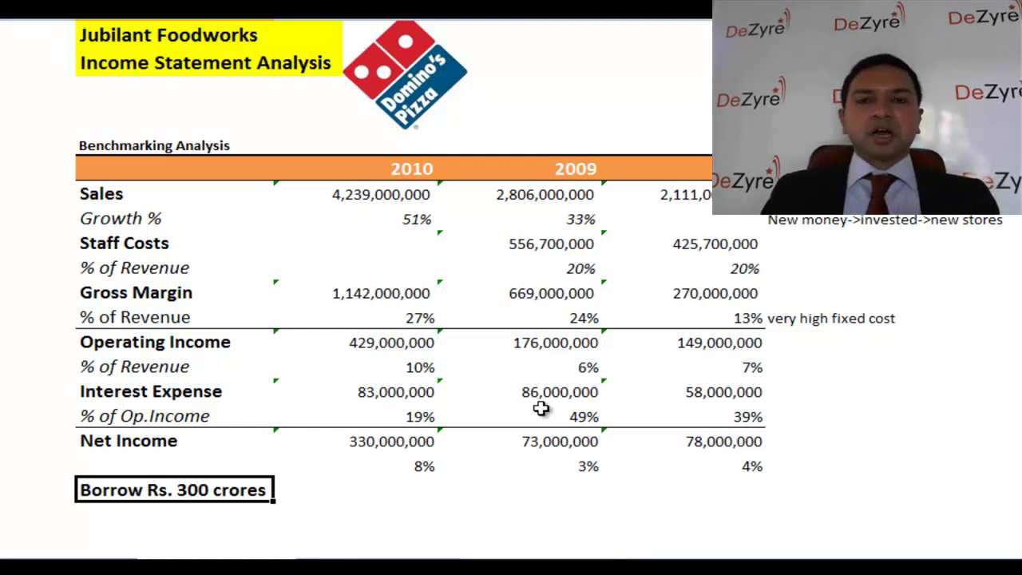
key("F2")
type("oo")
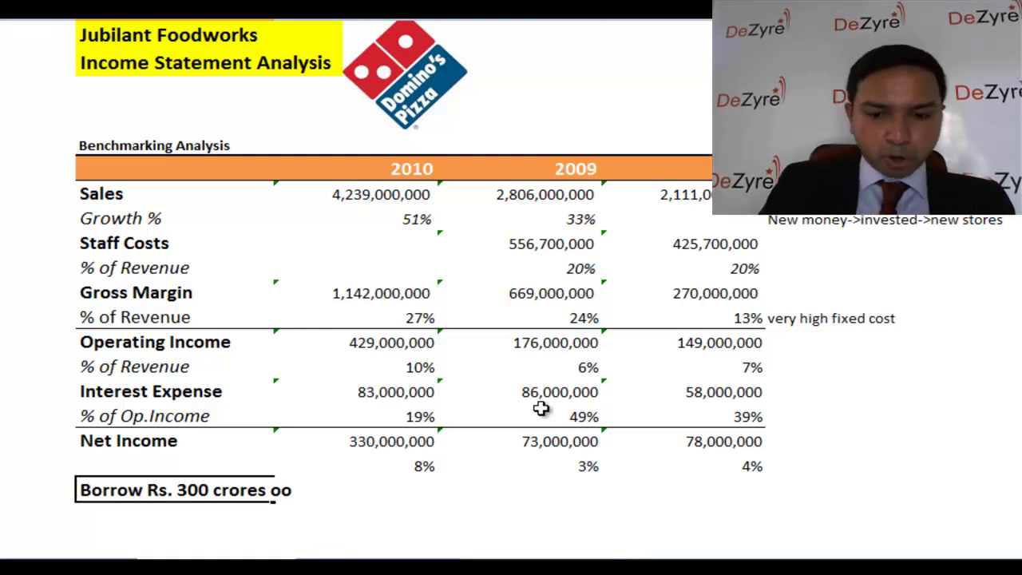
key("BackSpace")
key("BackSpace")
type("in 2011")
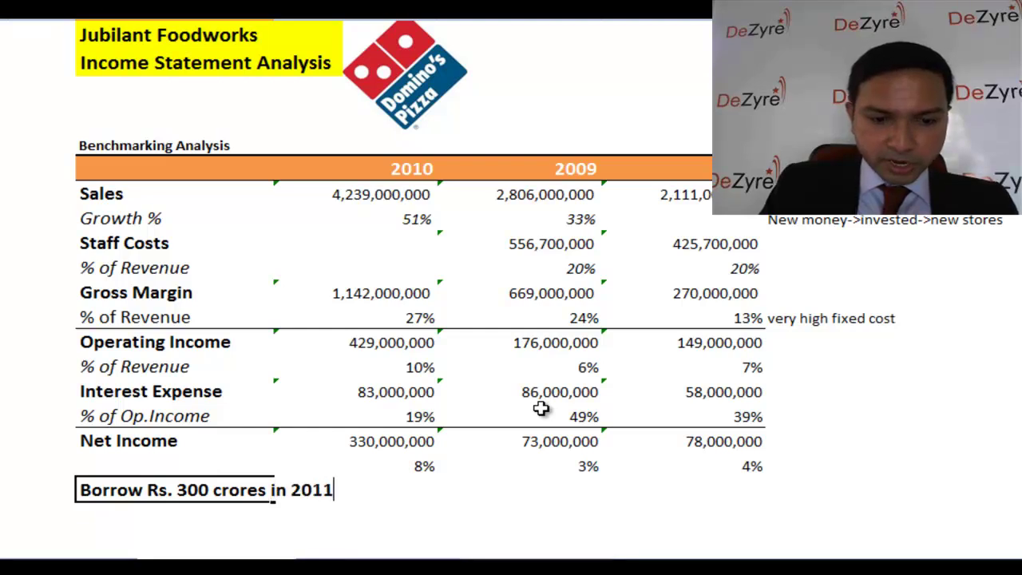
key("Return")
key("Up")
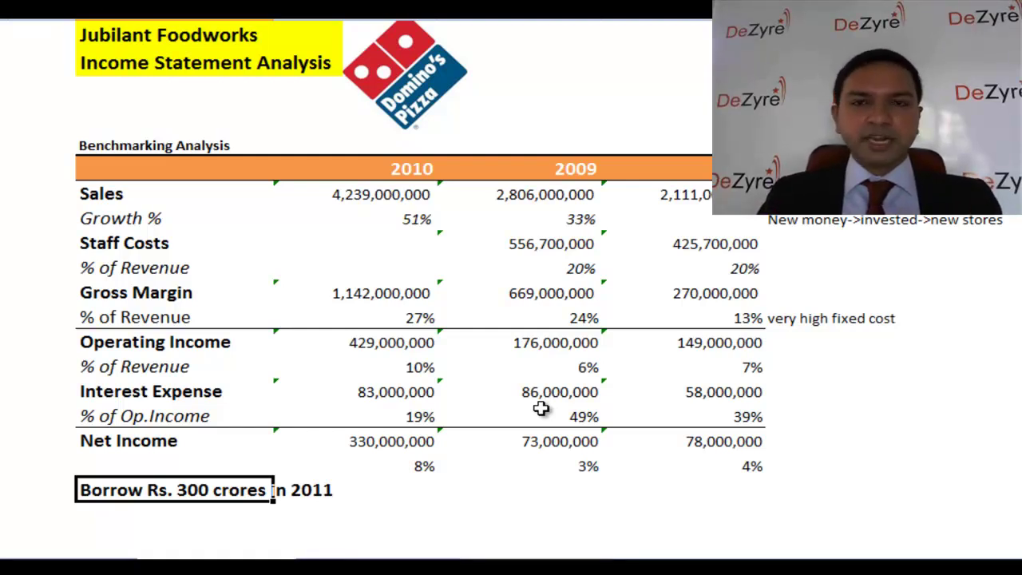
key("Return")
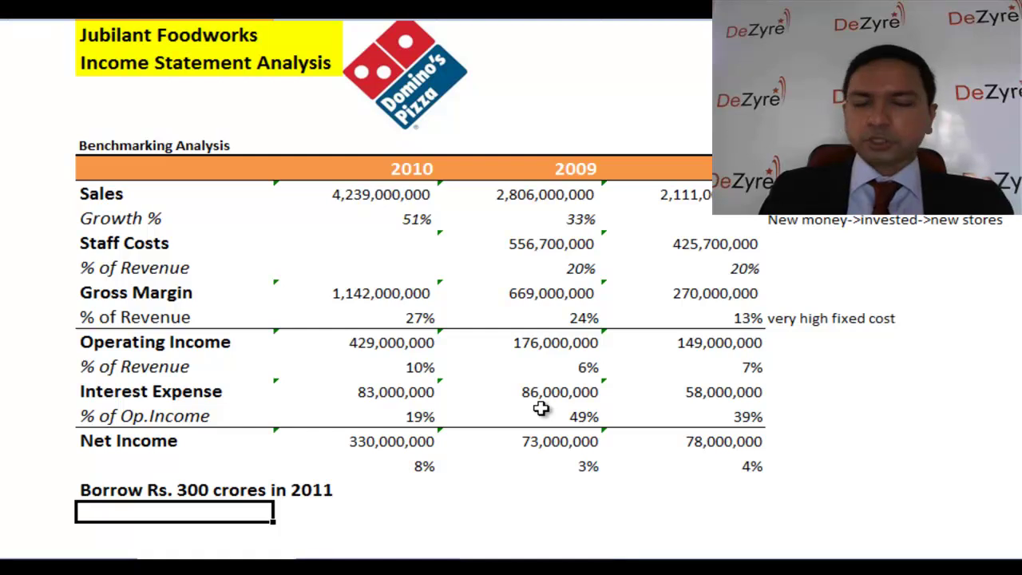
- Enter '15% interest rate' and 'Rs. 45 crores' on the two rows below the borrowing note
type("15% in")
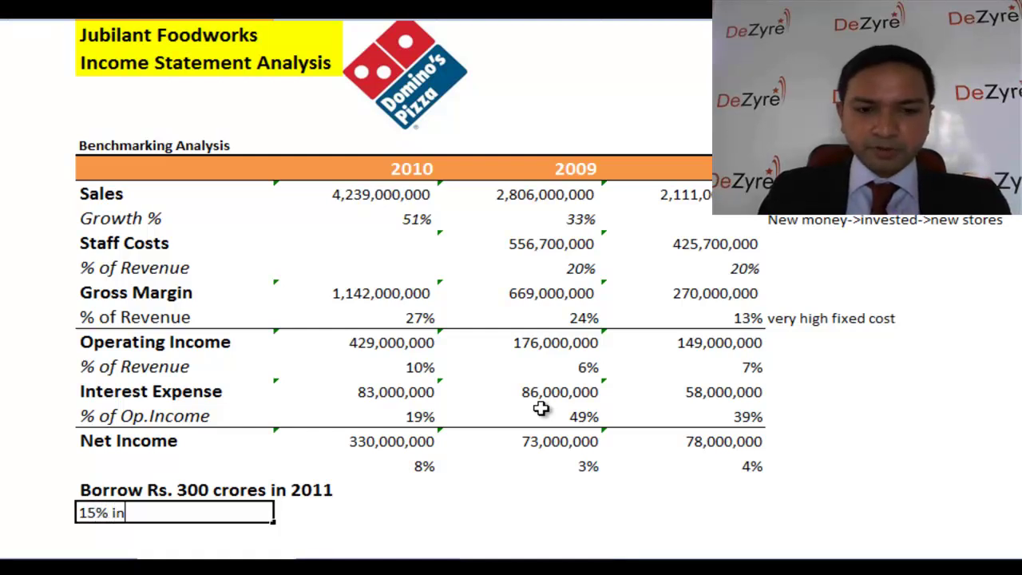
type("terest rate")
key("Return")
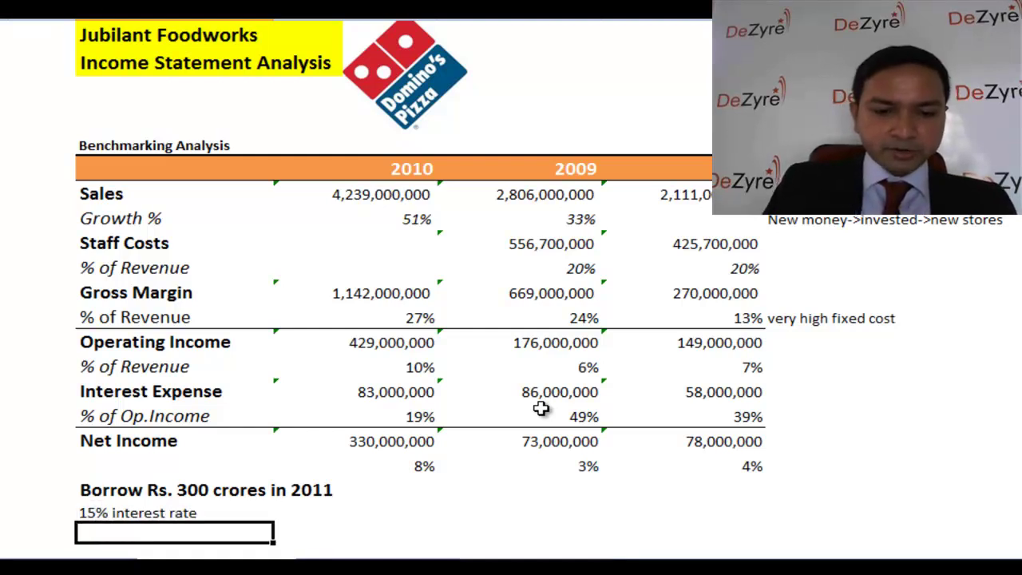
key("Up")
key("Down")
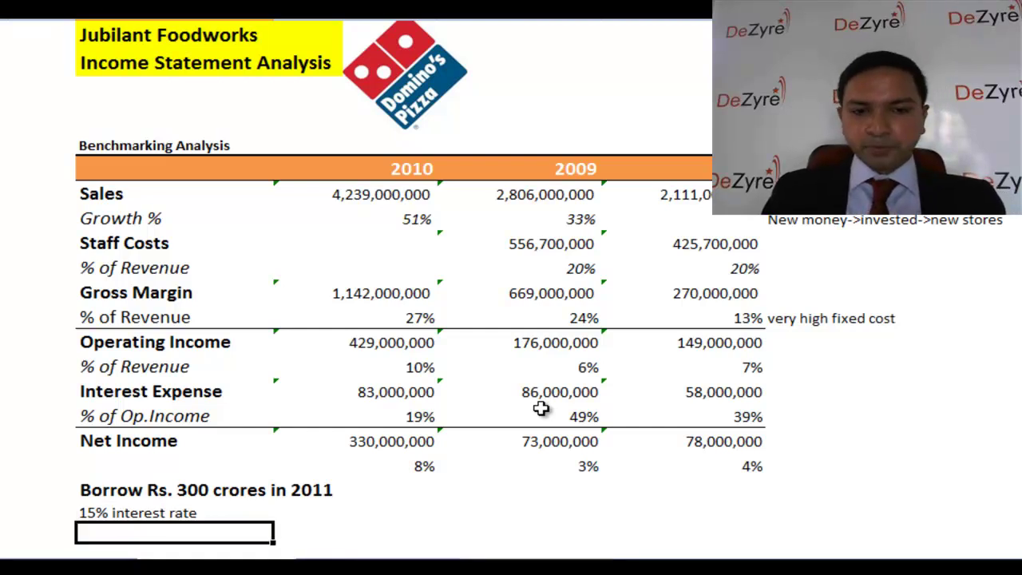
type("=")
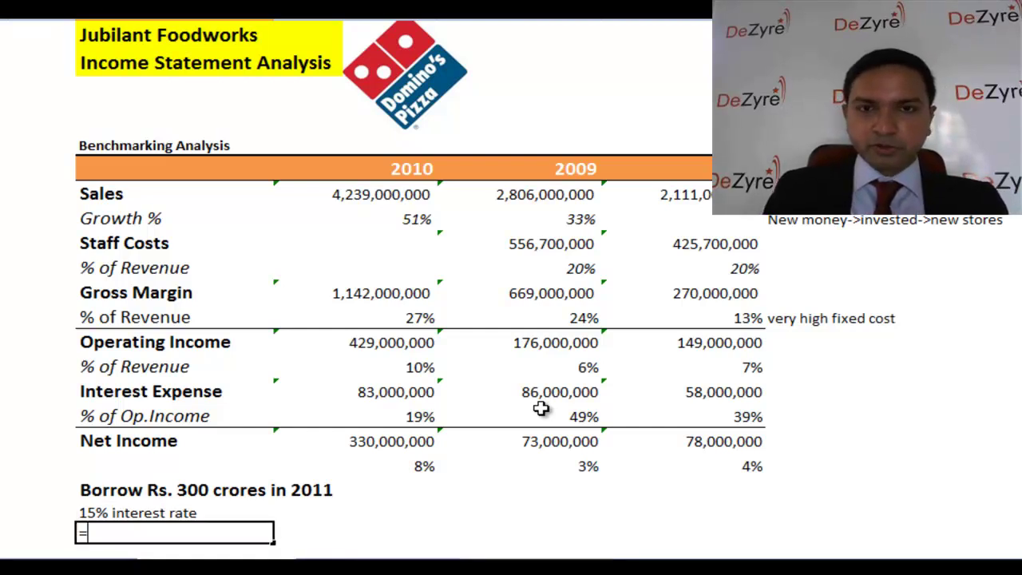
type("Rs. 45 cr")
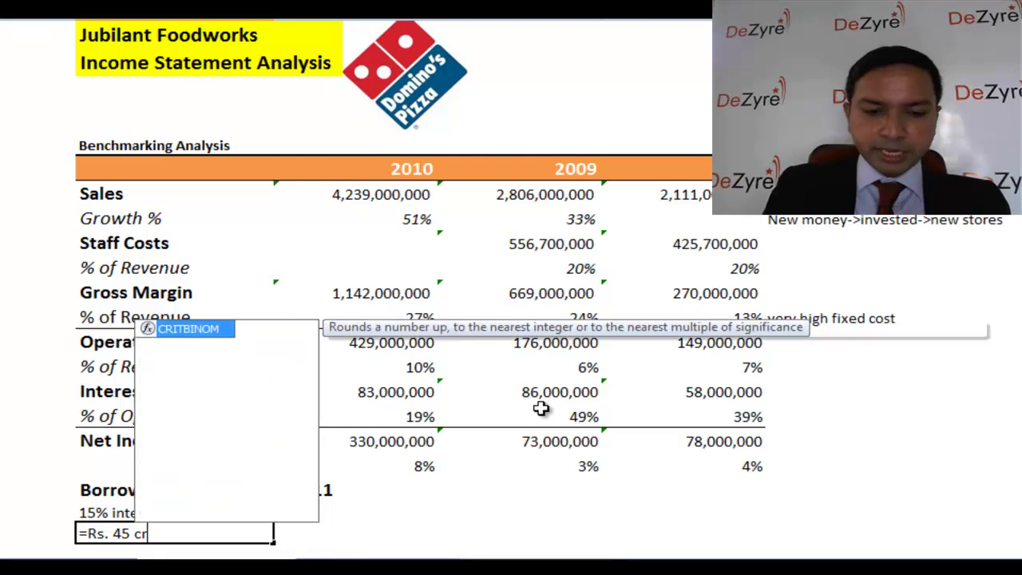
type("ores")
key("Escape")
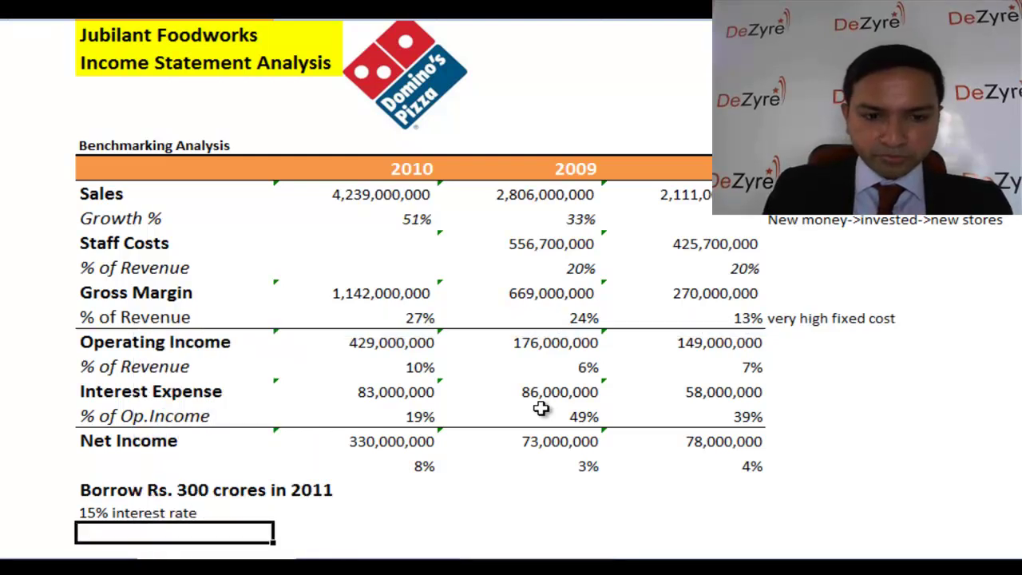
type("Rs. 45 crore")
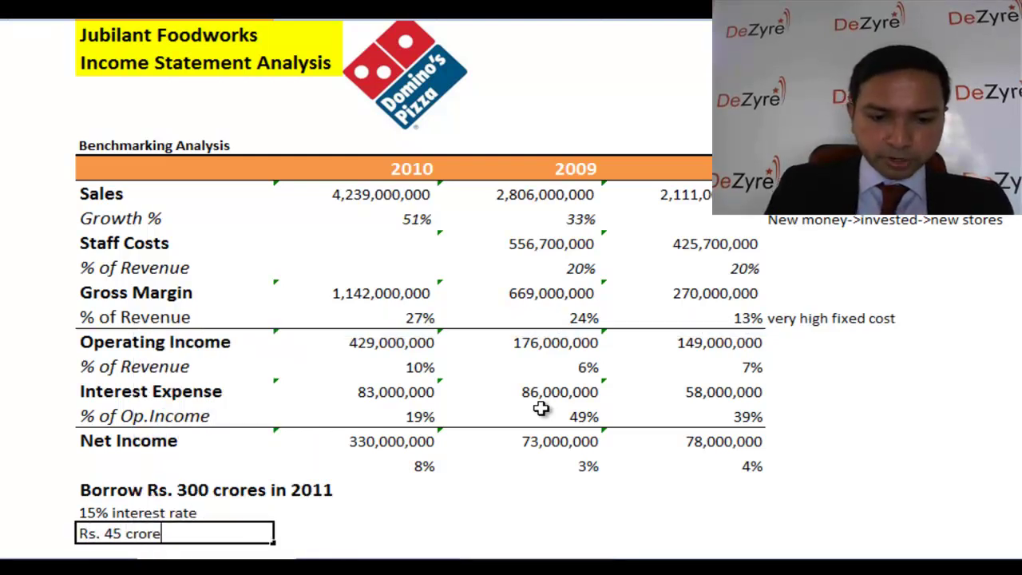
type("s")
key("Return")
key("Up")
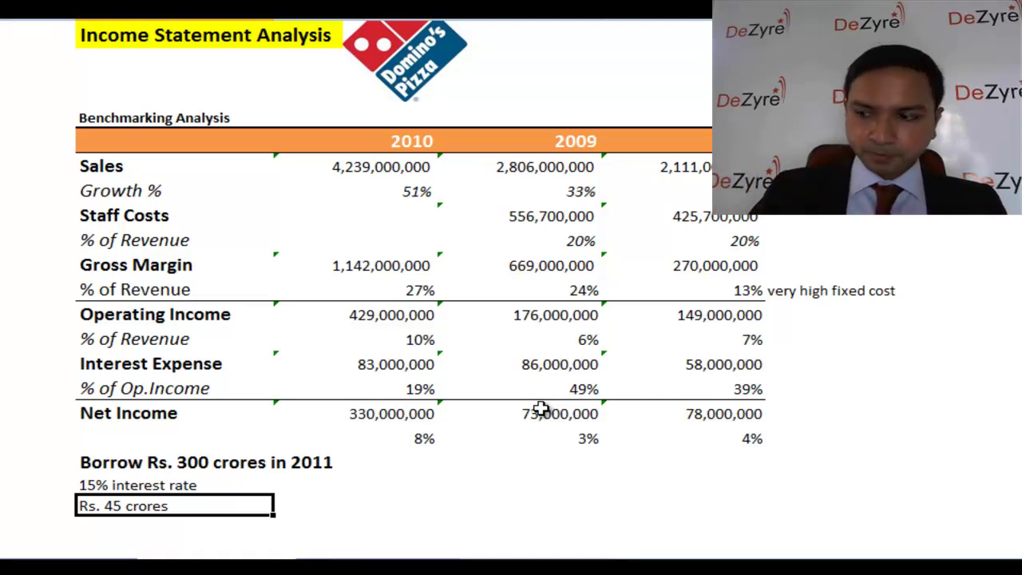
left_click(722, 364)
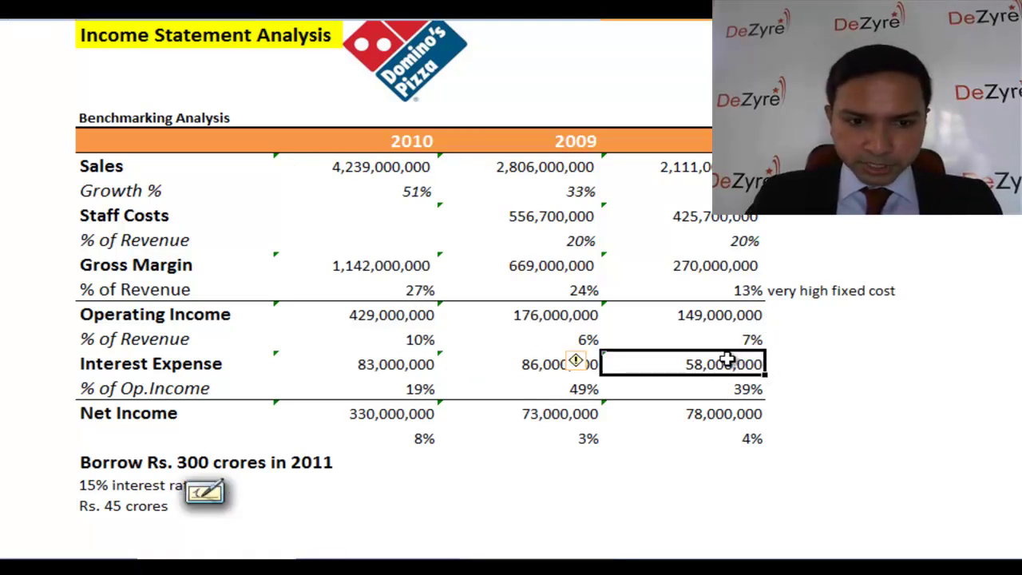
left_click(548, 364)
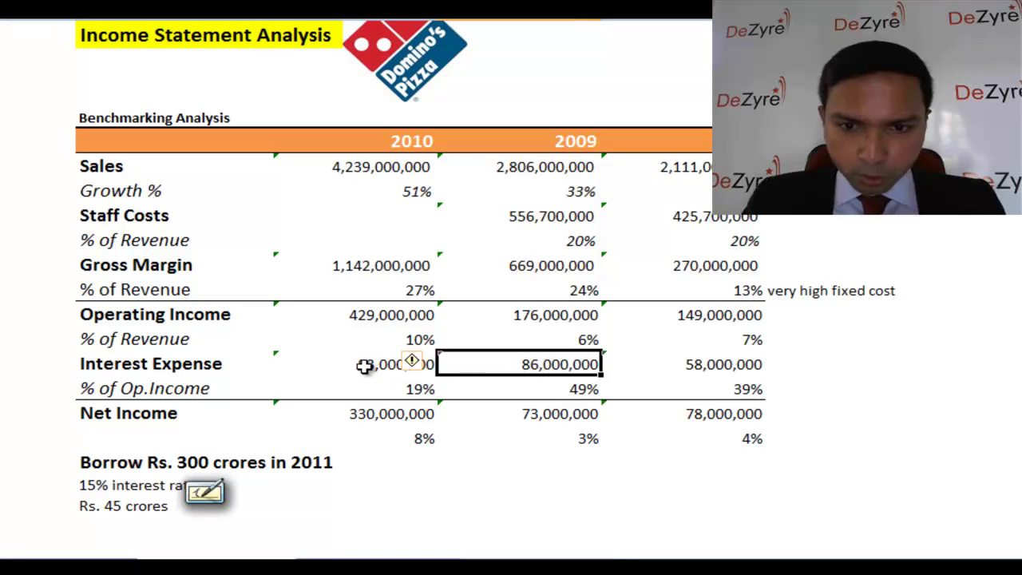
left_click(367, 364)
left_click_drag(396, 357, 701, 364)
left_click(700, 365)
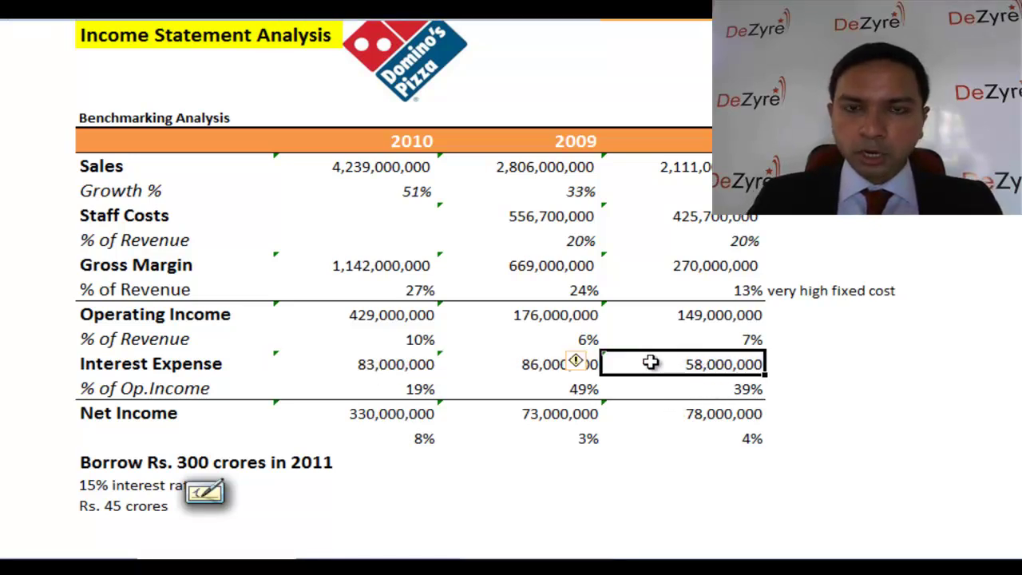
left_click(149, 512)
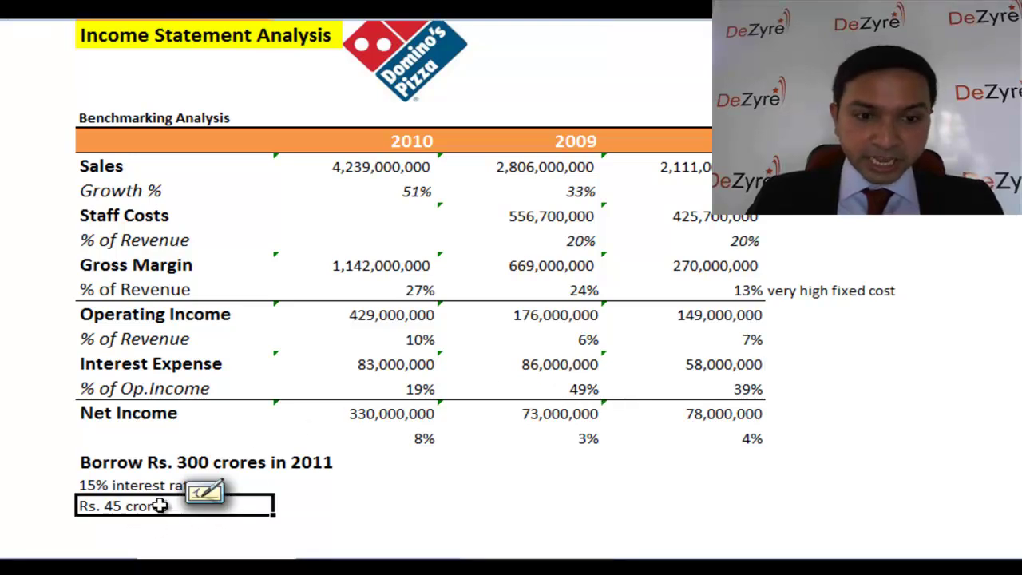
left_click(731, 365)
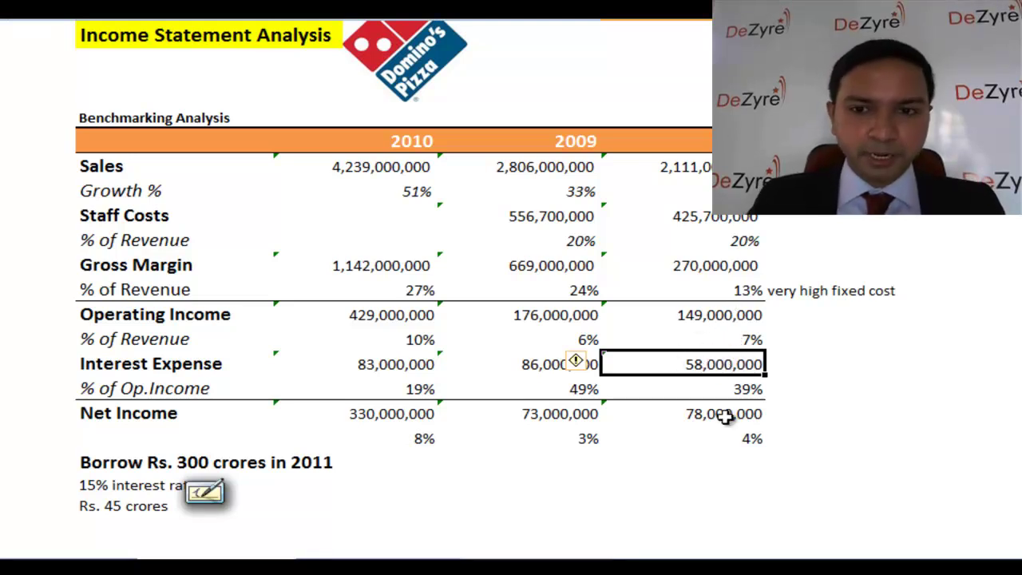
left_click_drag(735, 407, 668, 408)
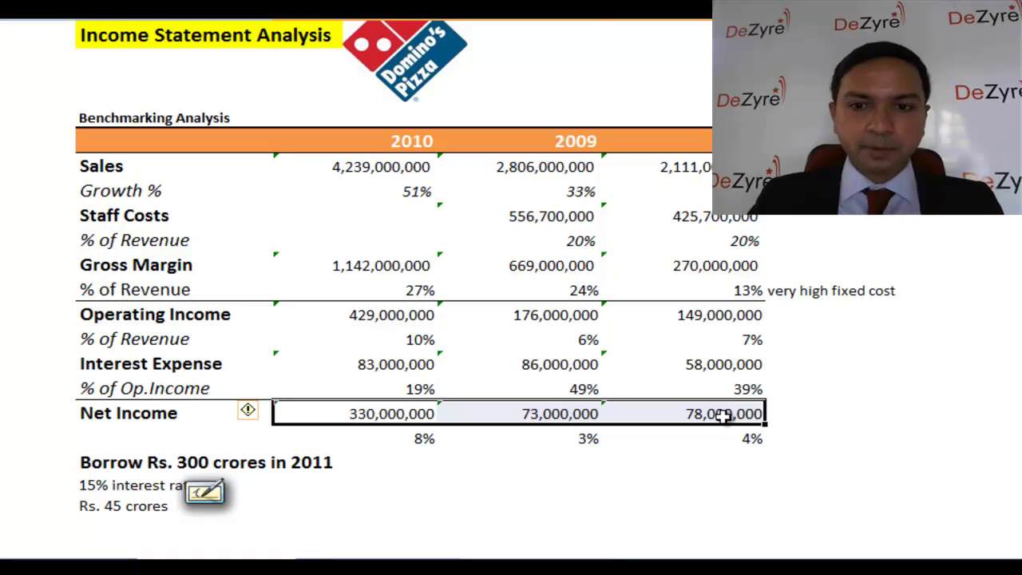
- Type 'Share Price will drop like a rock' in the 2009 column of the 15% interest rate row
left_click(789, 413)
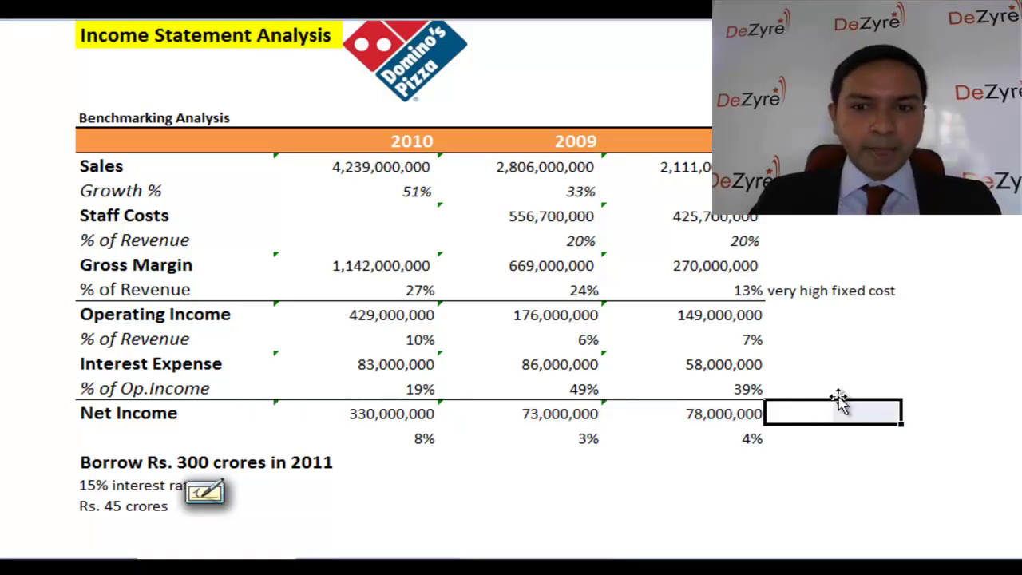
key("Down")
key("Down")
key("Left")
key("Left")
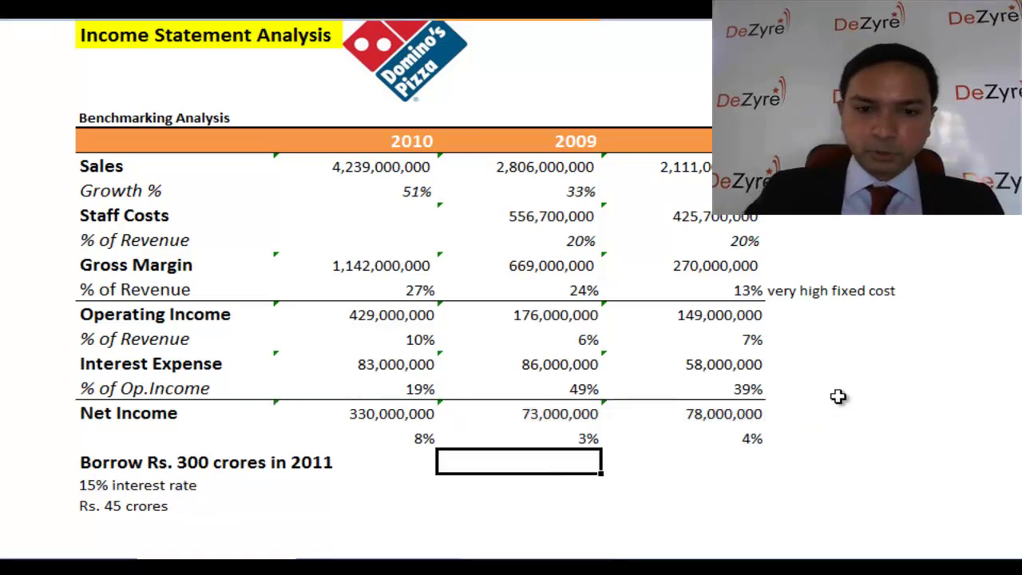
key("Left")
key("Down")
key("Right")
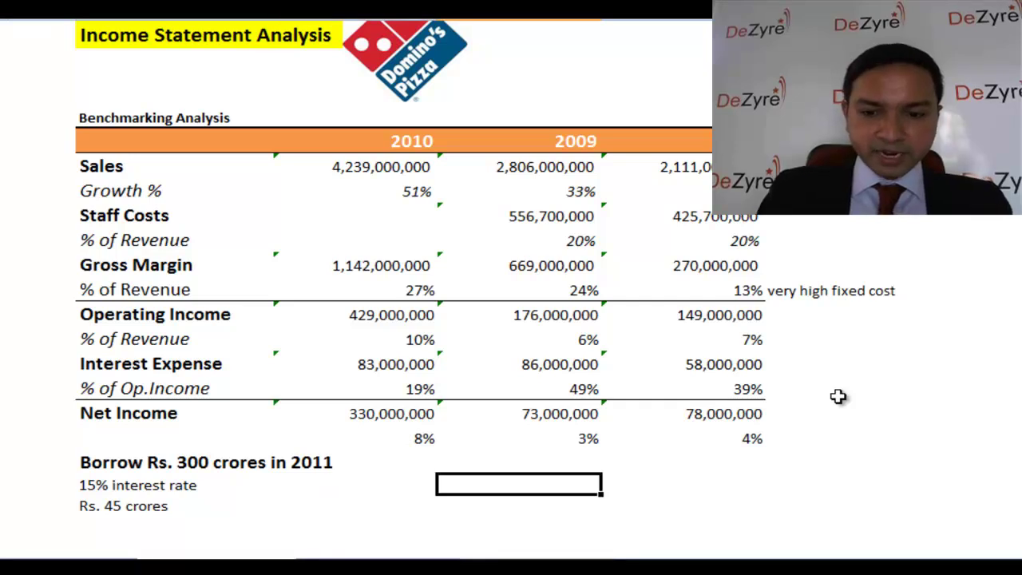
type("Share ")
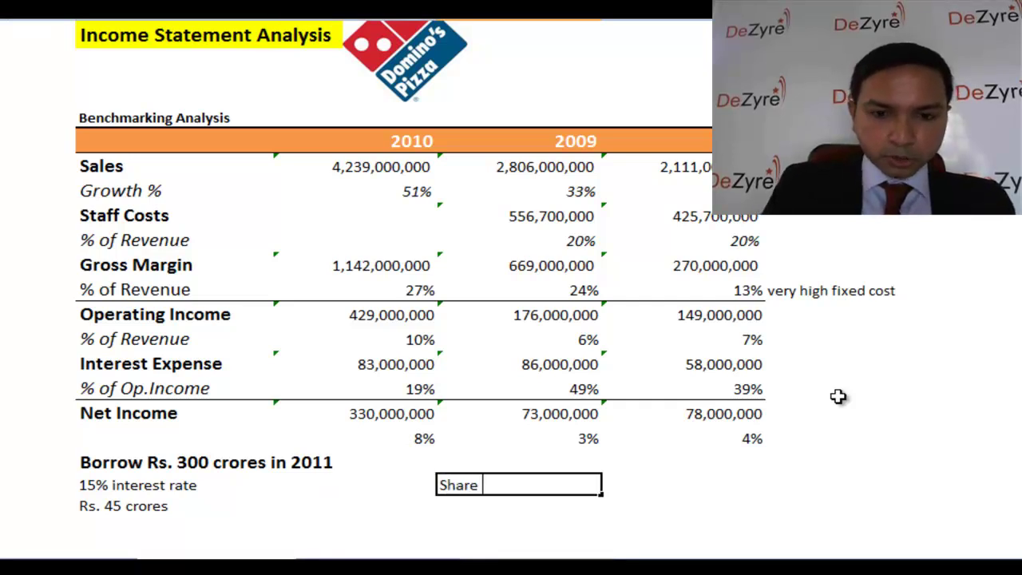
type("Price will ")
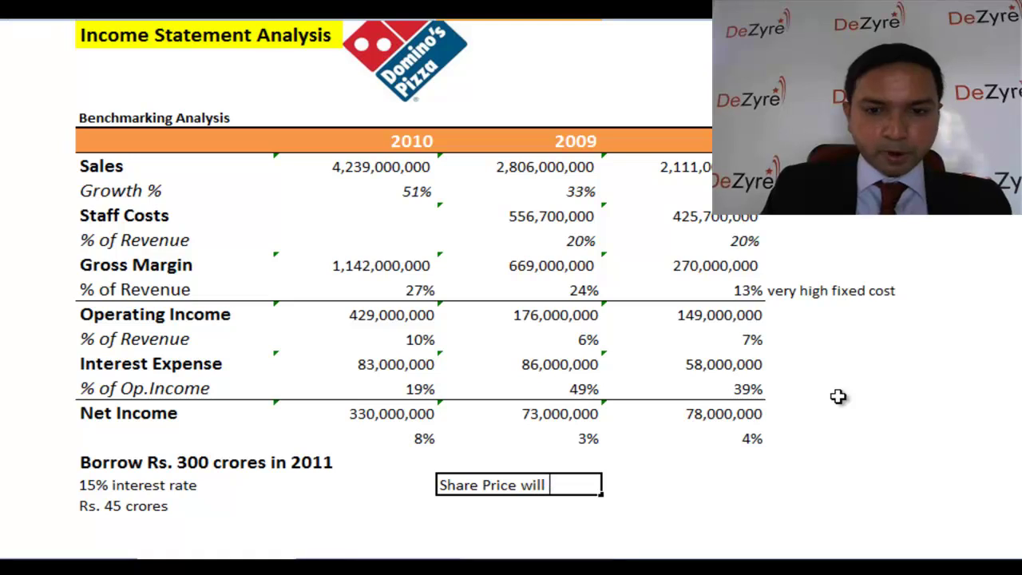
type("drop like a rock")
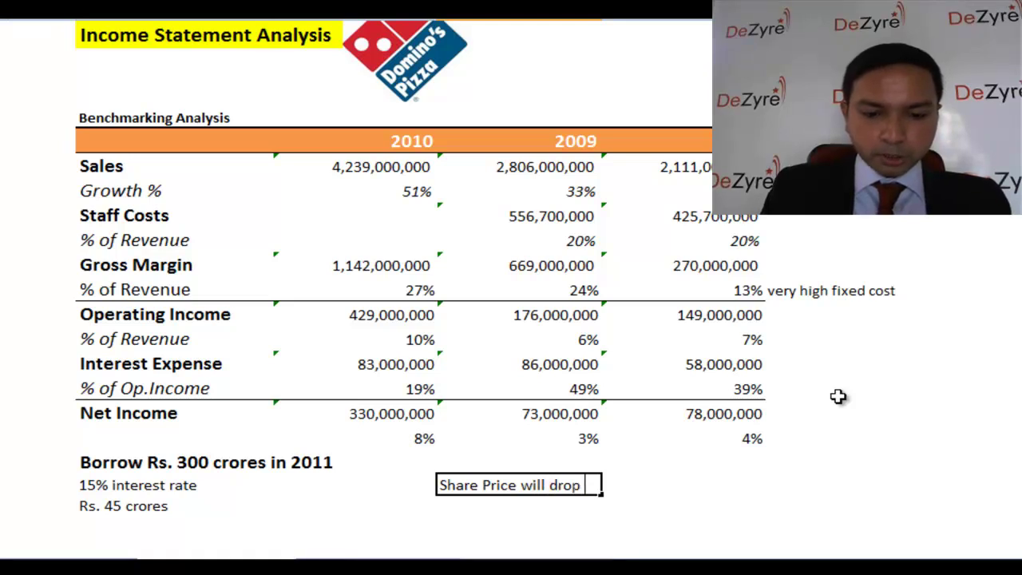
key("Return")
key("Up")
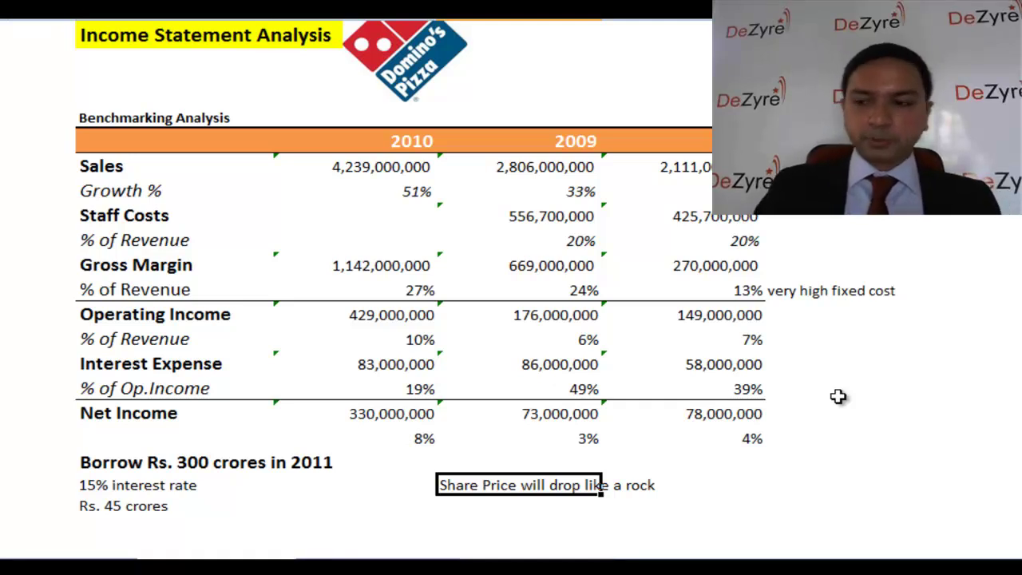
left_click(746, 413)
left_click_drag(599, 414, 422, 413)
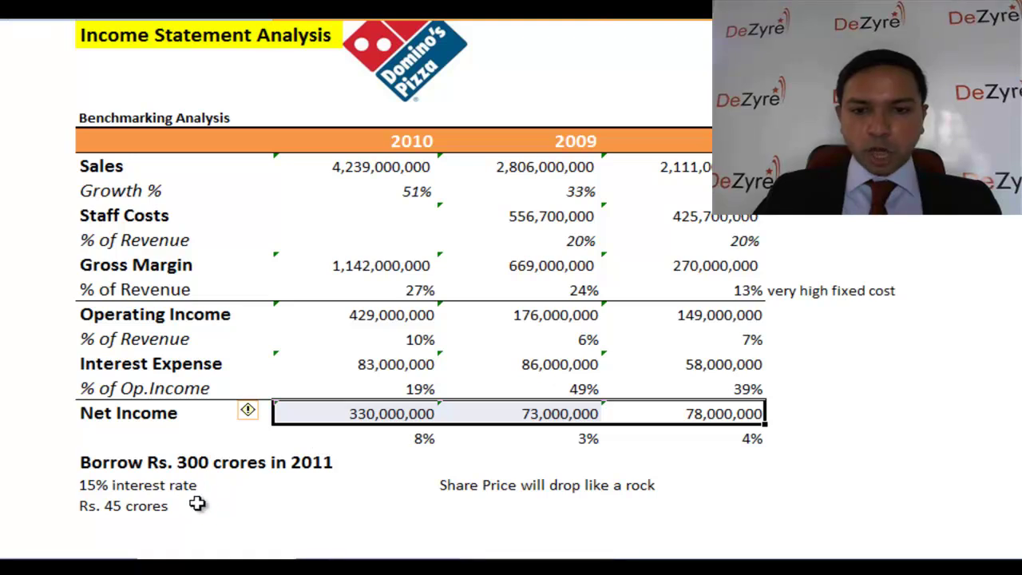
left_click(154, 507)
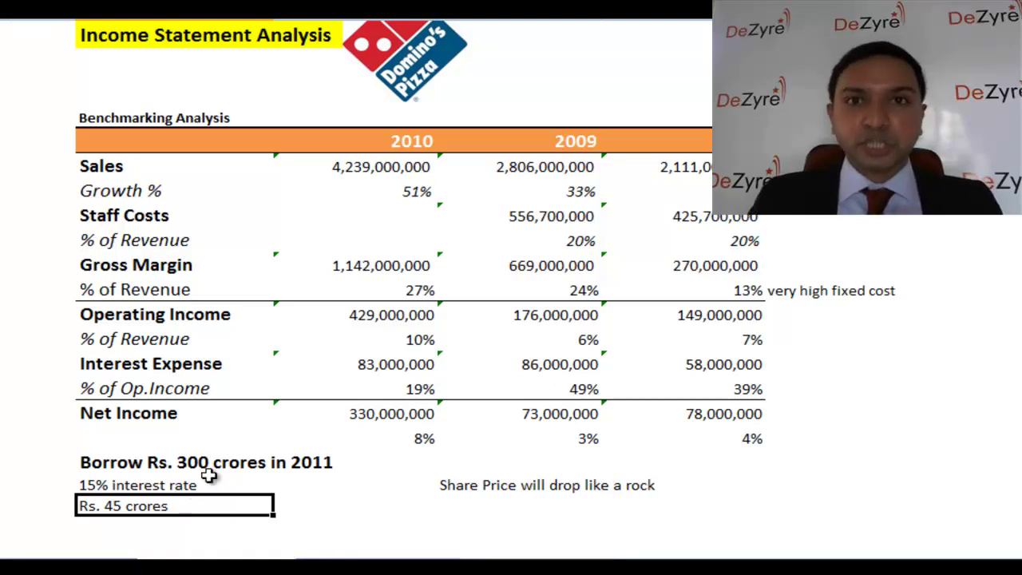
left_click(452, 486)
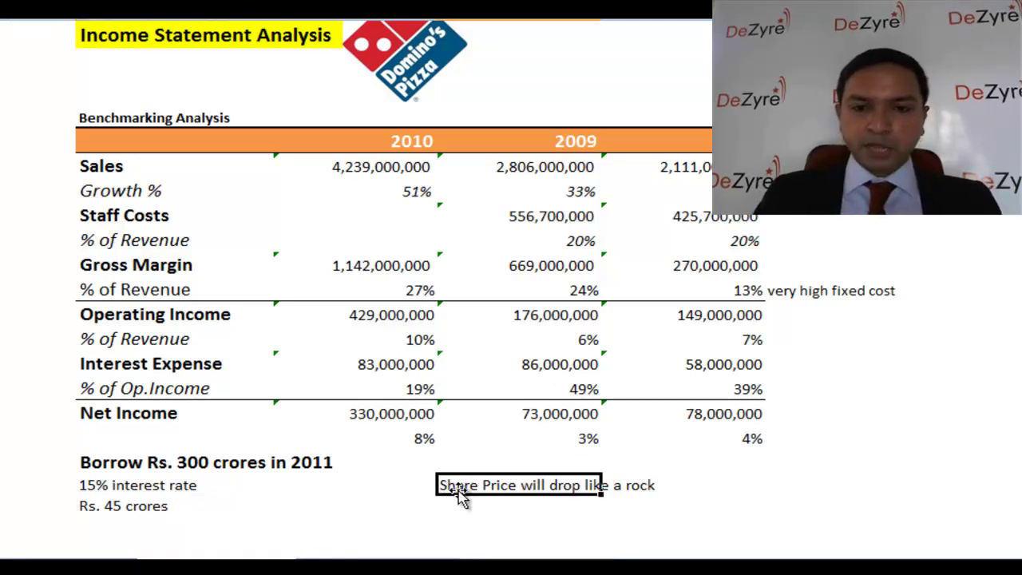
left_click_drag(388, 415, 651, 421)
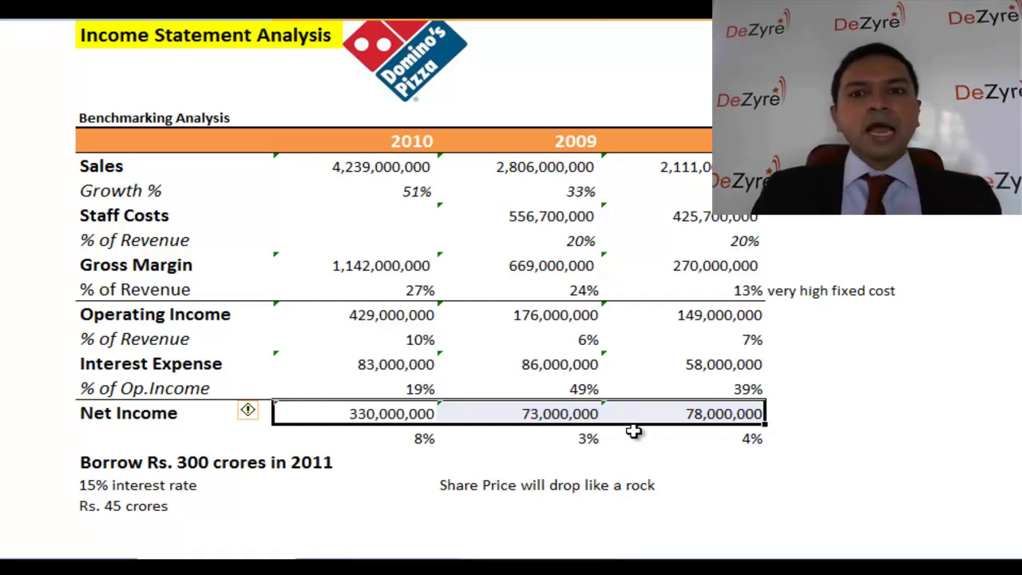
left_click(639, 436)
left_click(640, 413)
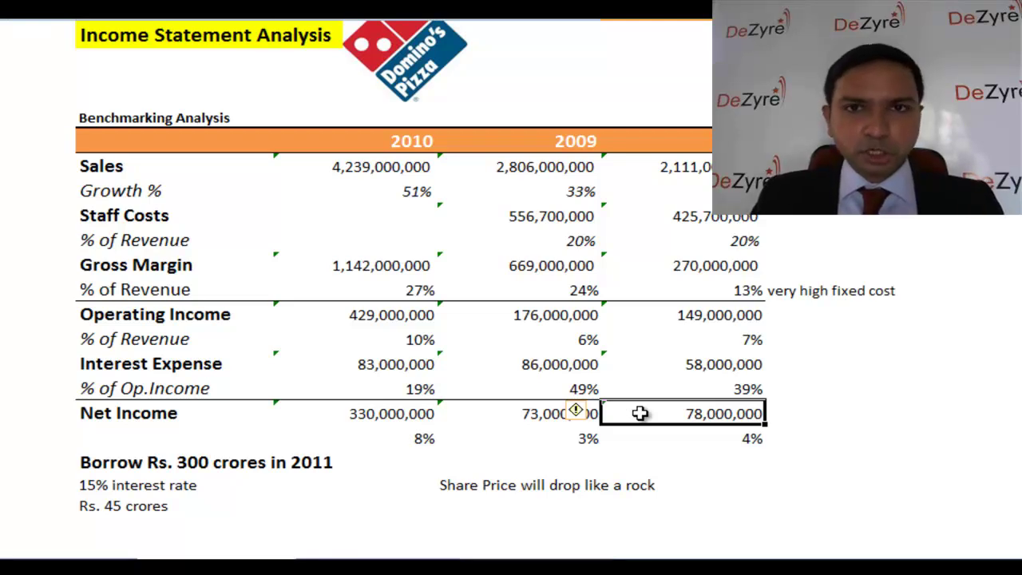
key("alt+Tab")
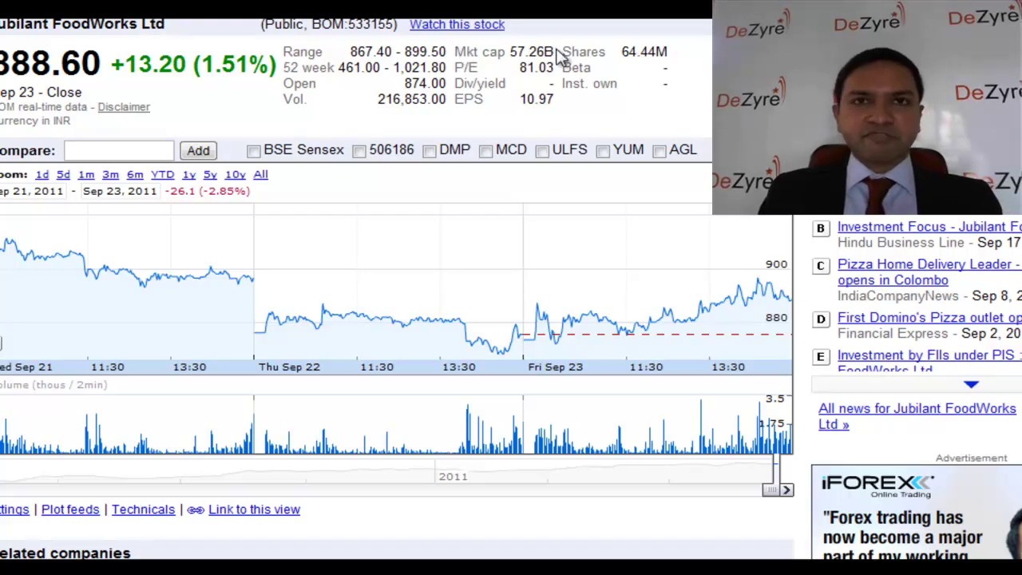
- Highlight the 57.26B market cap value on the Google Finance page
left_click_drag(511, 50, 549, 50)
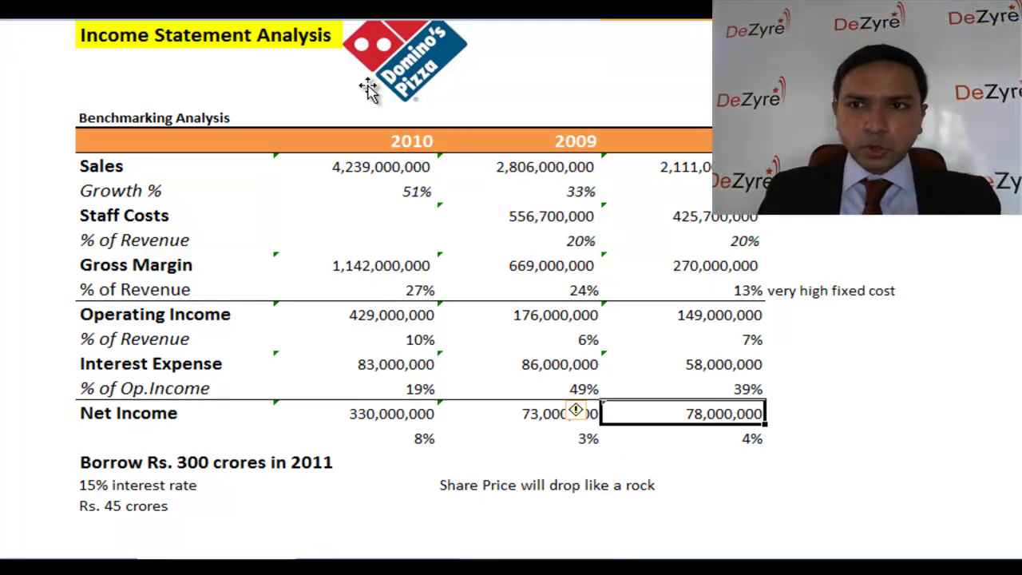
left_click(416, 389)
left_click_drag(403, 365, 680, 363)
left_click_drag(391, 408, 646, 402)
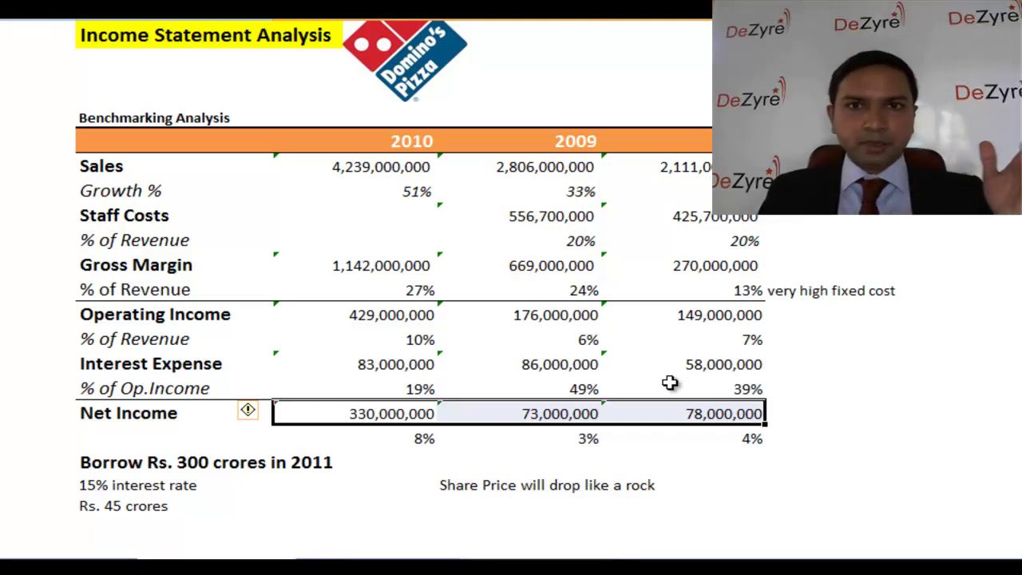
left_click(476, 363)
left_click(618, 363)
left_click_drag(373, 413, 719, 410)
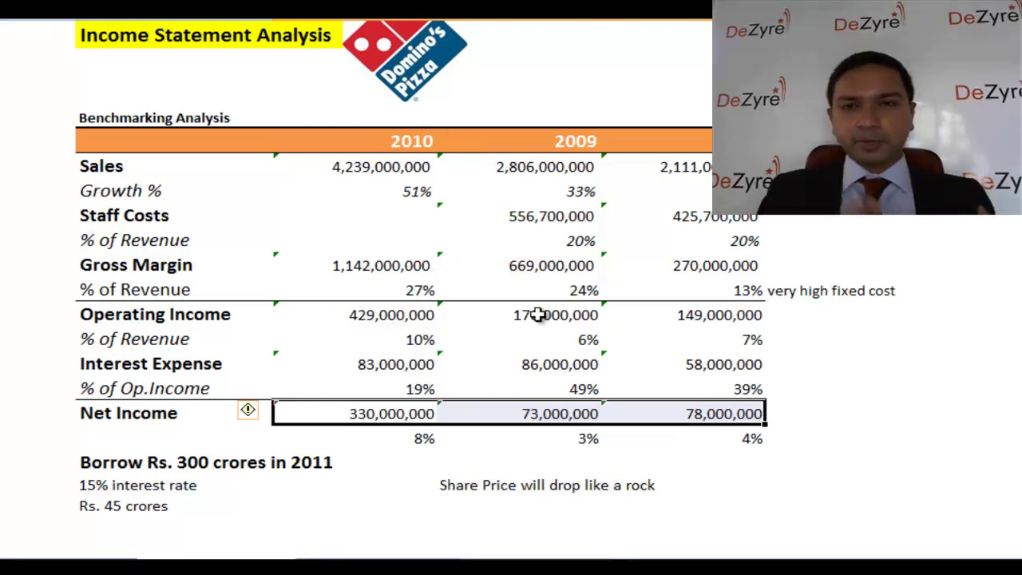
left_click(412, 196)
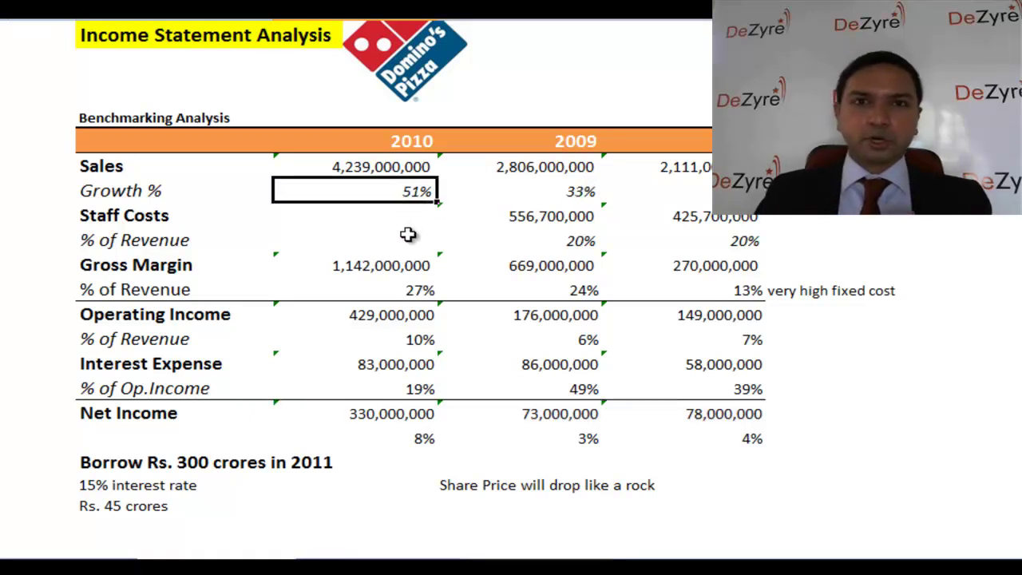